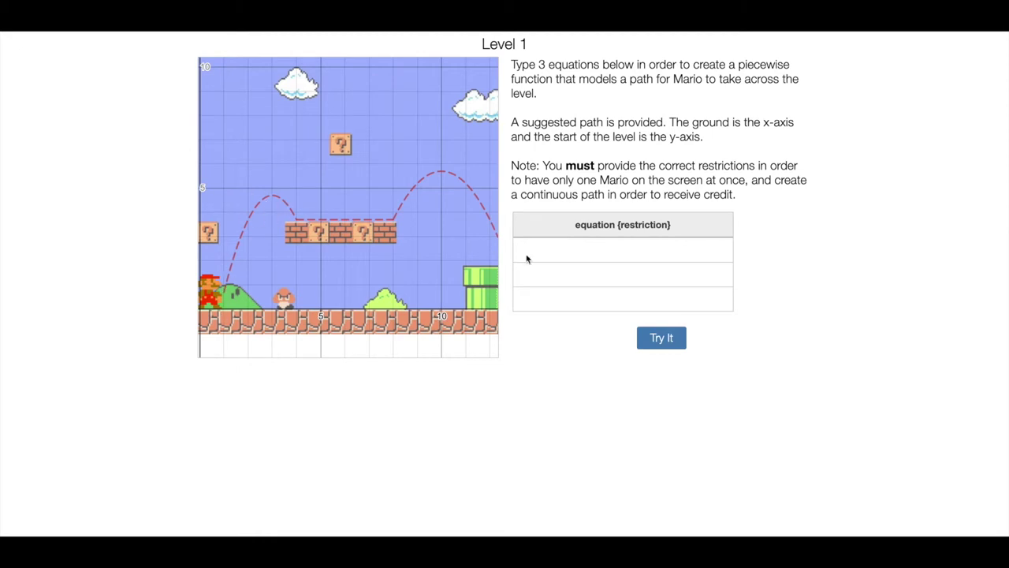
Build y = −(x − 3)² in the first row by negating x² and shifting it by 3
click(573, 249)
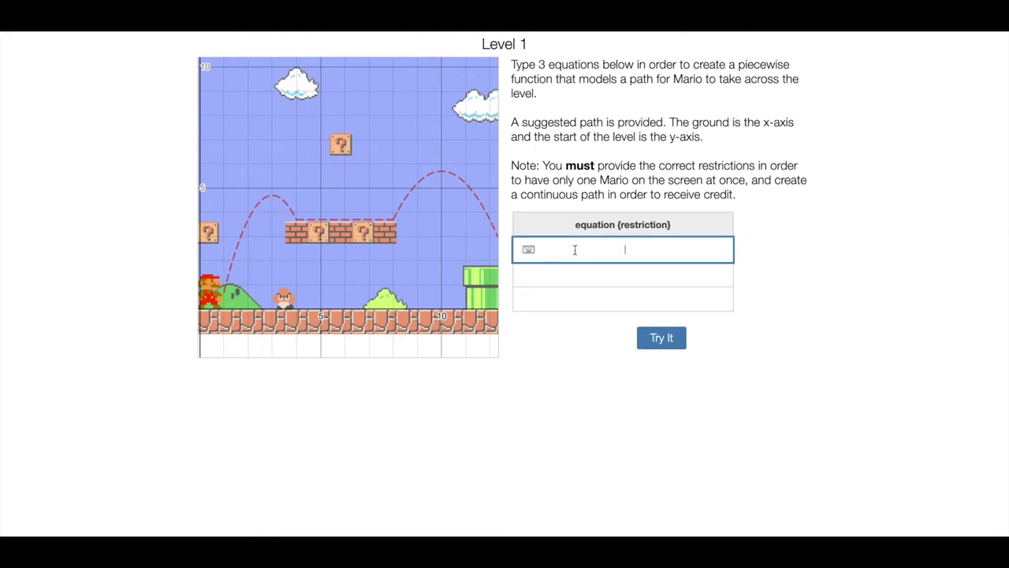
text(y=x^2)
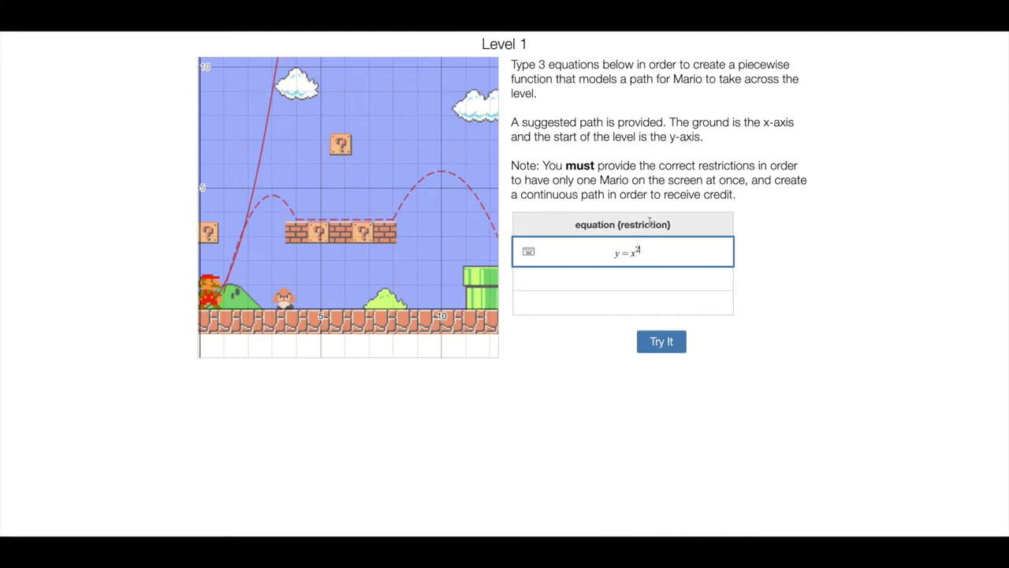
click(629, 251)
text(-)
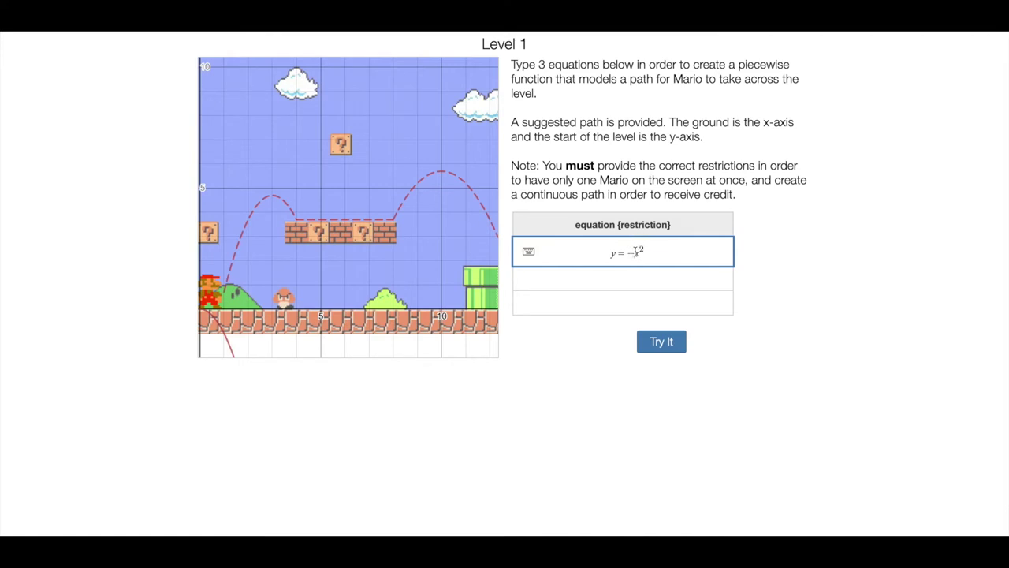
click(634, 253)
text((x)
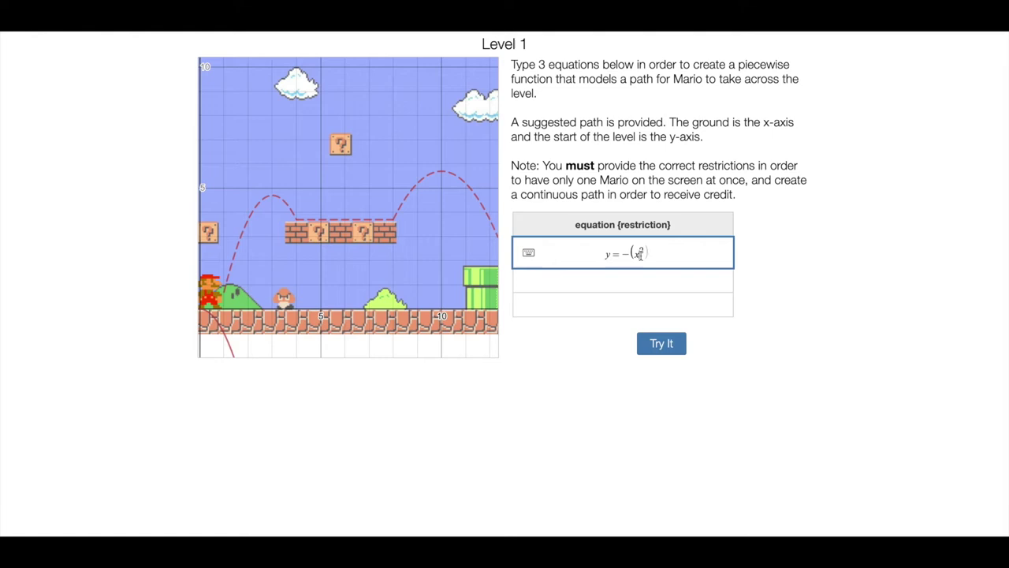
text()^2)
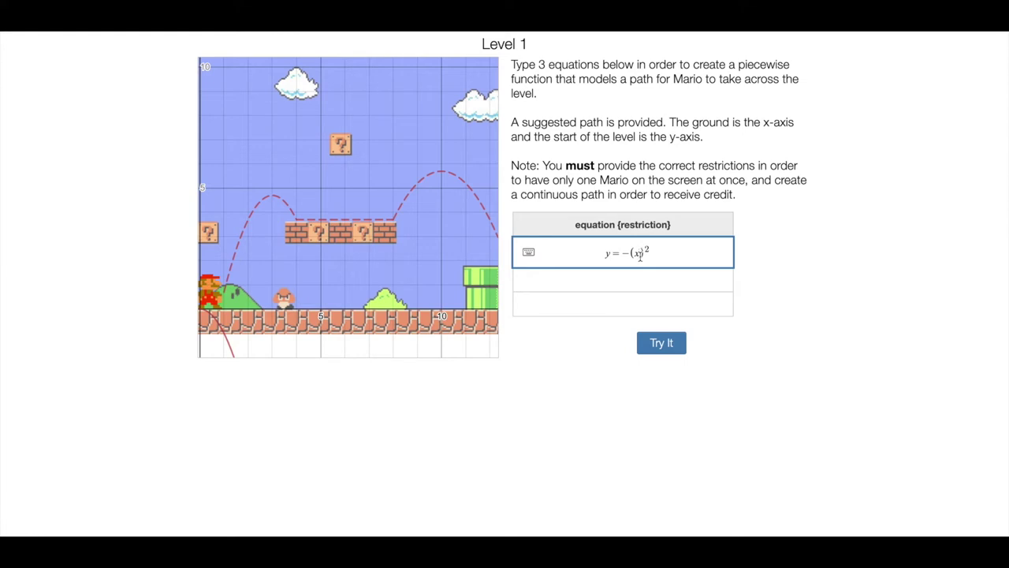
text(-3)
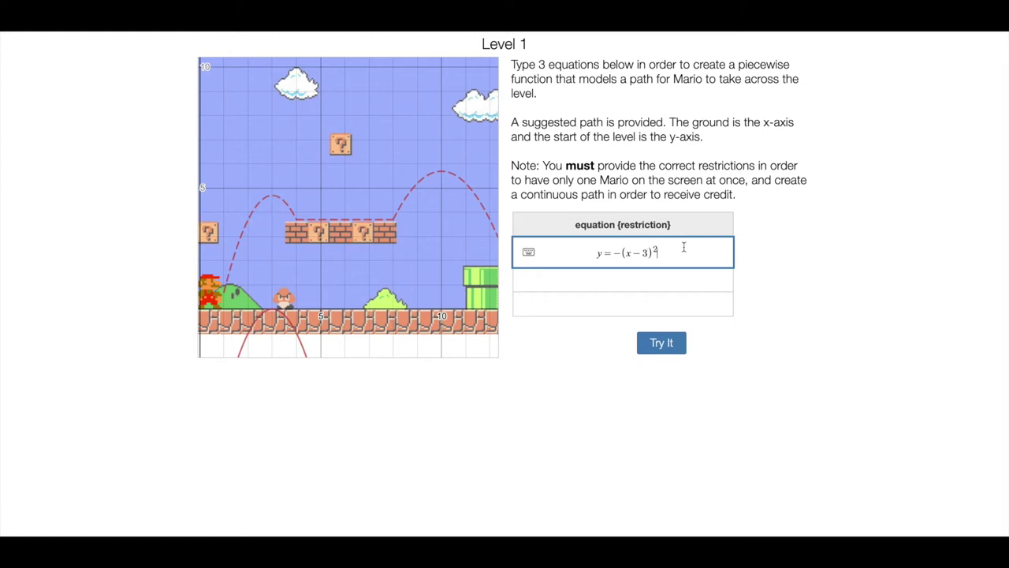
Add +4.5 to the parabola, change it to +4.7, and open restriction braces
text(+4.5)
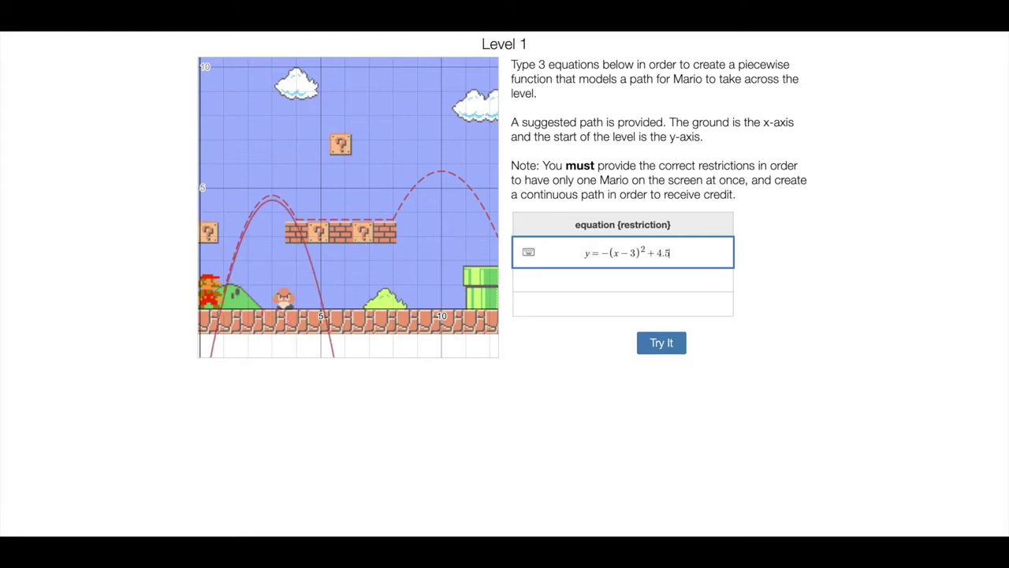
key(BackSpace)
text(7)
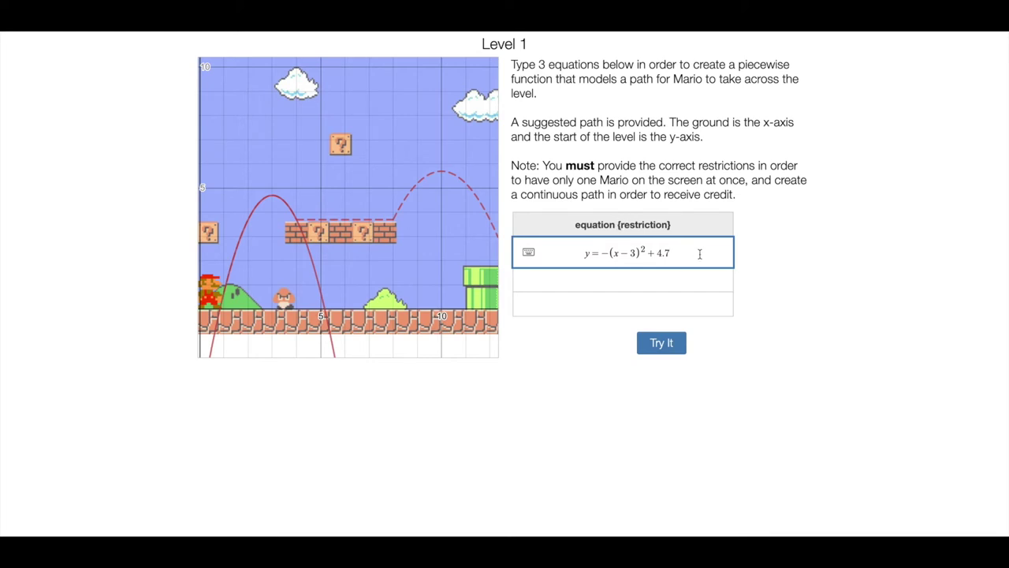
text({)
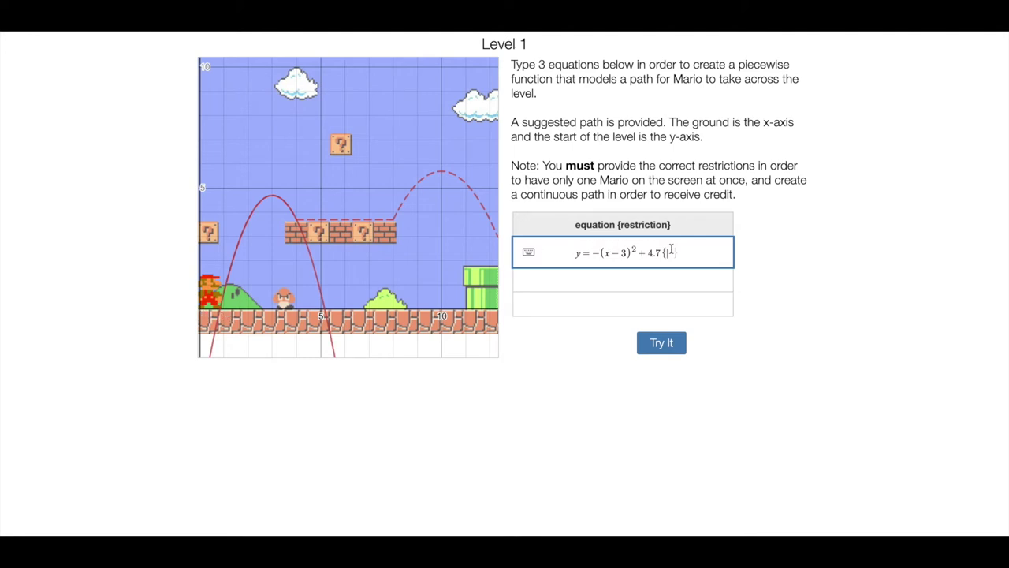
Type the restriction .8 < x < 4, correcting the lower bound from .9 to .8
text(.9 )
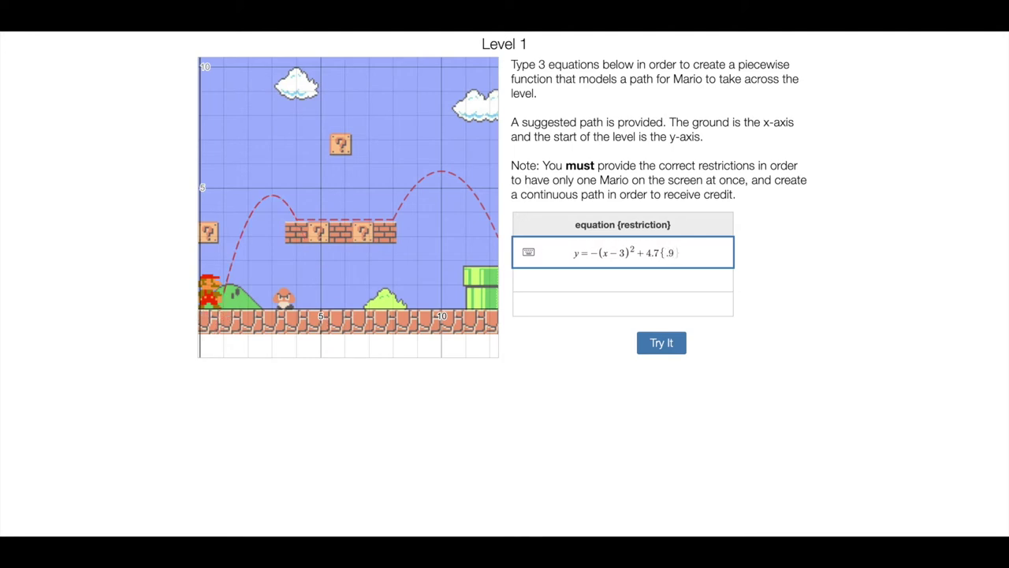
text(< x)
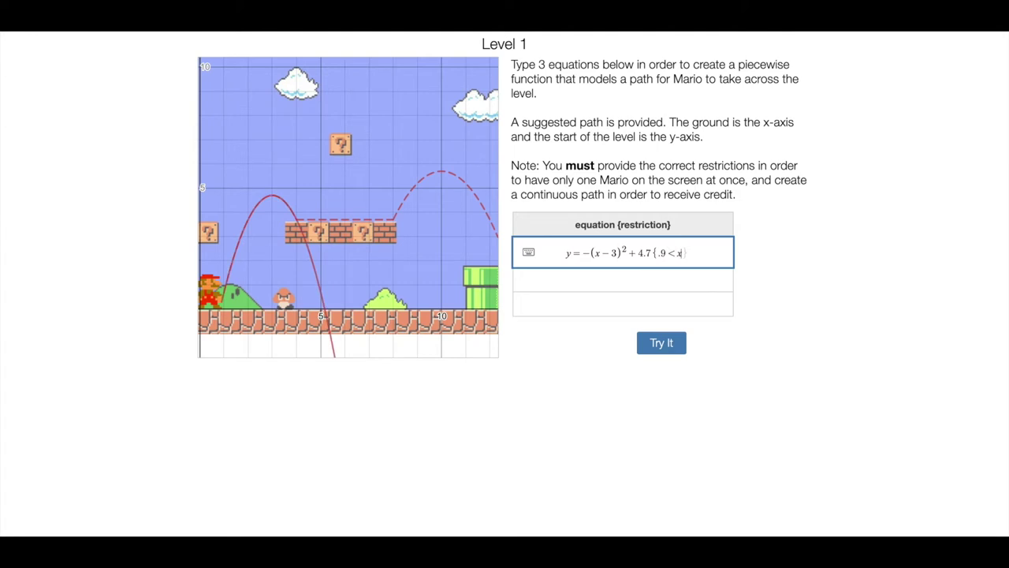
key(BackSpace)
key(BackSpace)
key(BackSpace)
key(BackSpace)
text(.8 < x)
text(<4)
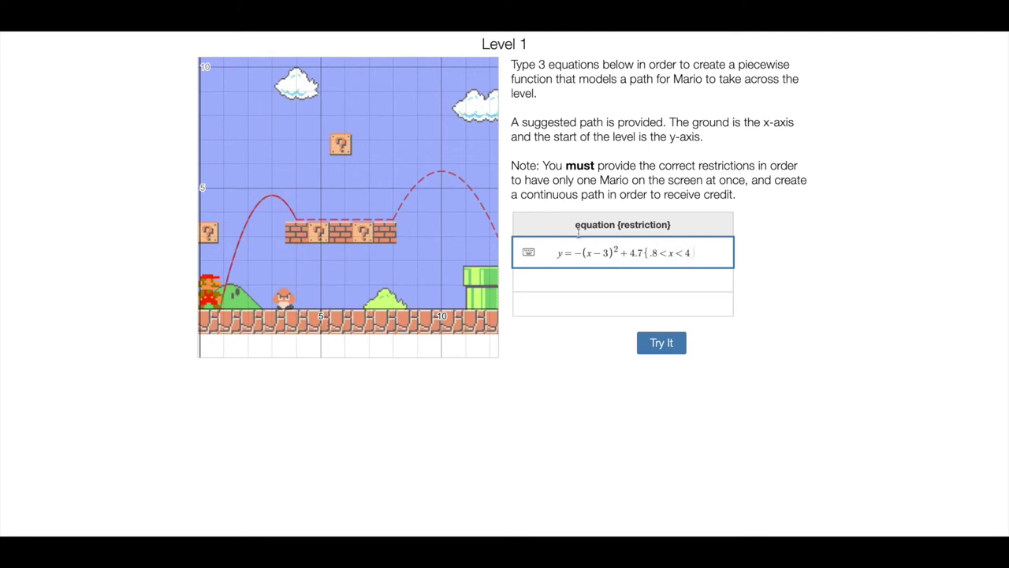
click(305, 224)
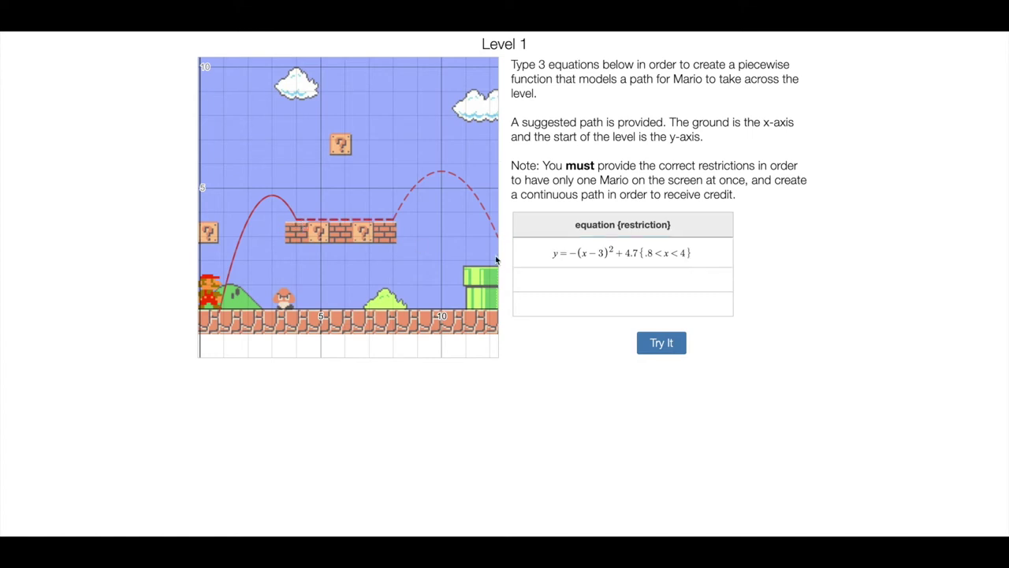
Change both inequality signs to ≤ so the domain reads .8 ≤ x ≤ 4
click(678, 254)
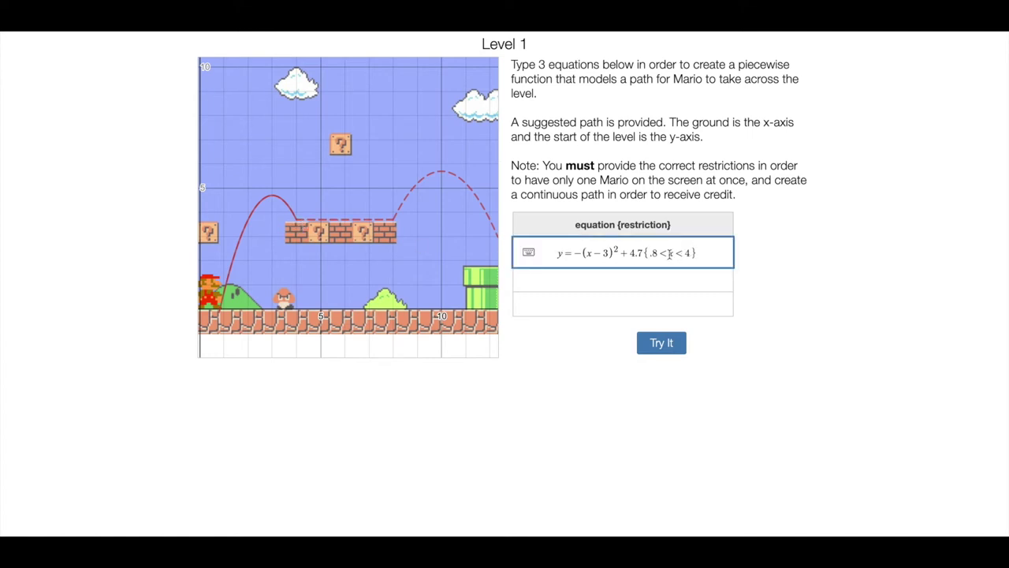
key(Left)
key(Right)
key(Right)
text(=)
click(532, 252)
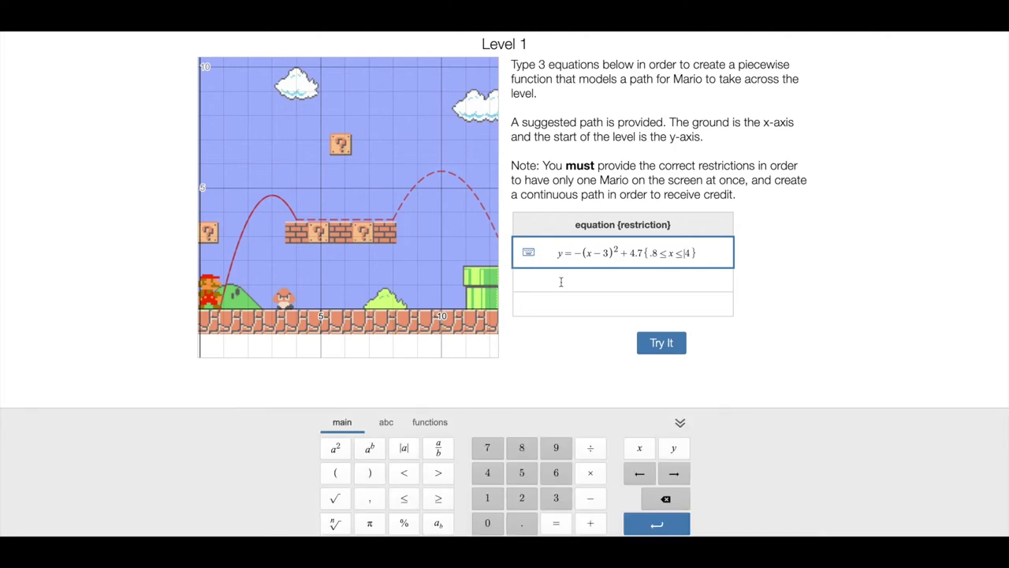
click(528, 254)
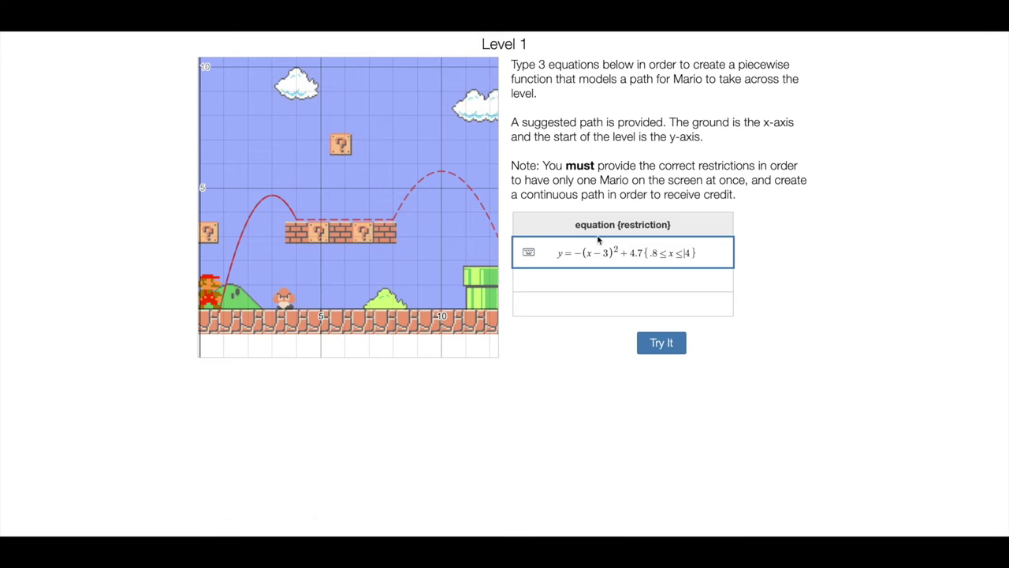
click(684, 254)
key(BackSpace)
text(<)
Run Try It to test Mario's path with only the first restricted arc entered
click(597, 280)
click(607, 304)
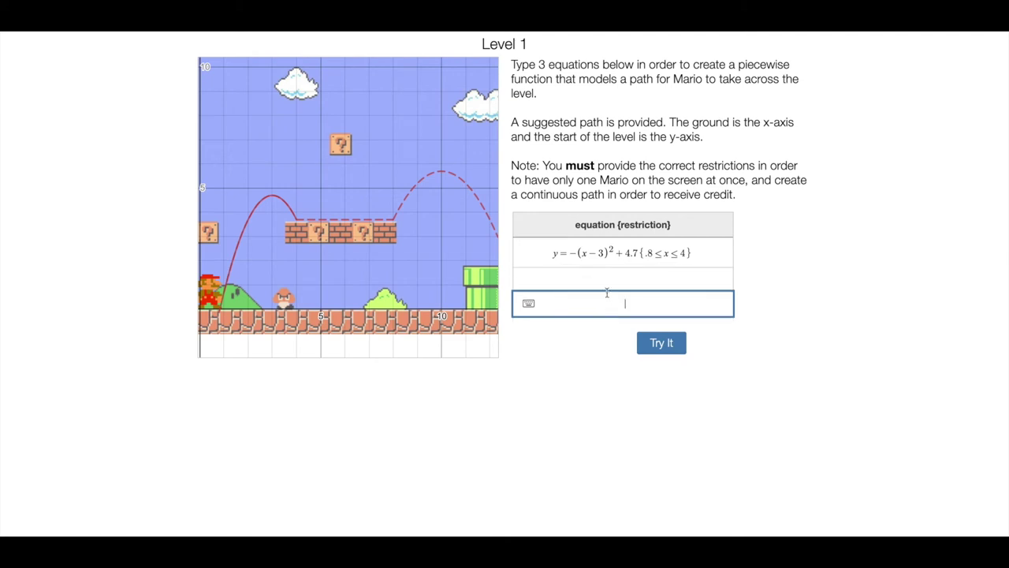
click(607, 283)
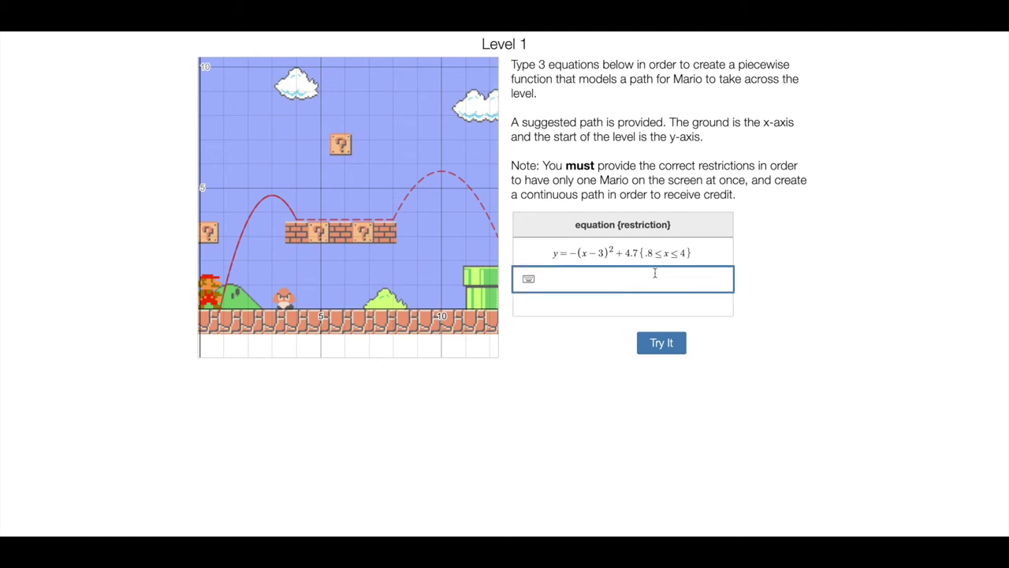
click(659, 348)
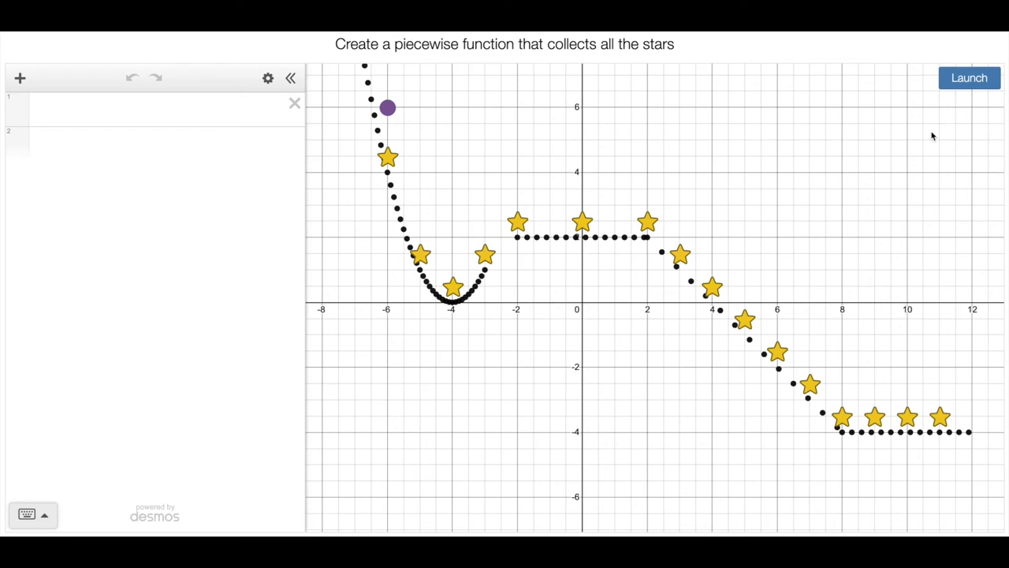
Launch the marble to preview its fall on the piecewise star challenge
click(950, 87)
click(142, 109)
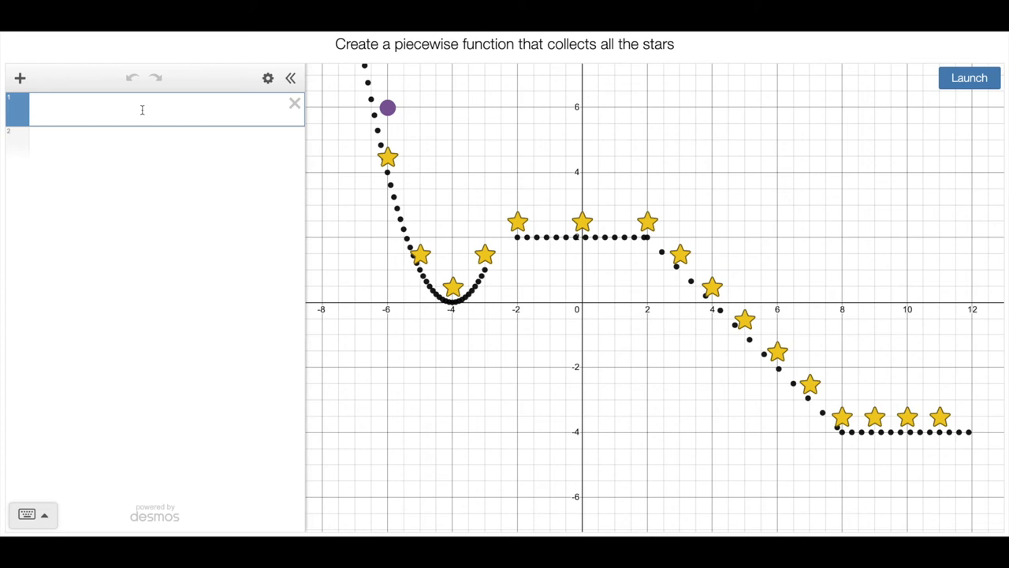
text(f(x))
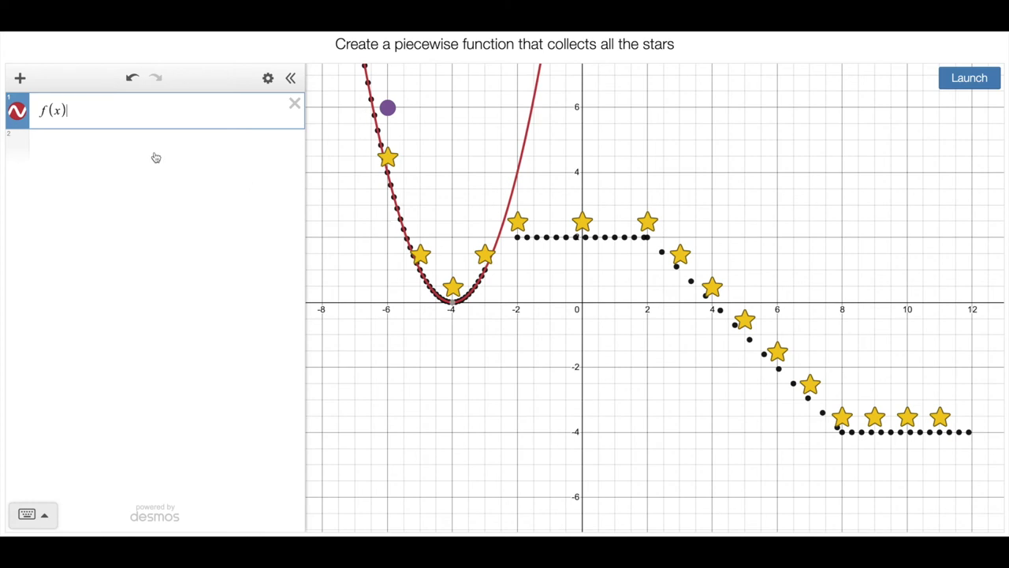
text(=x)
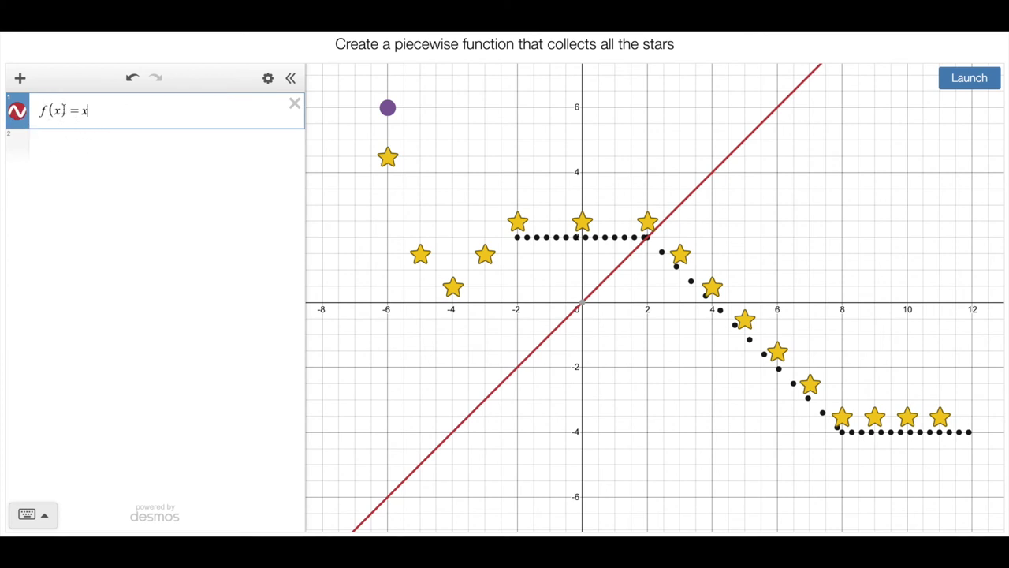
click(293, 106)
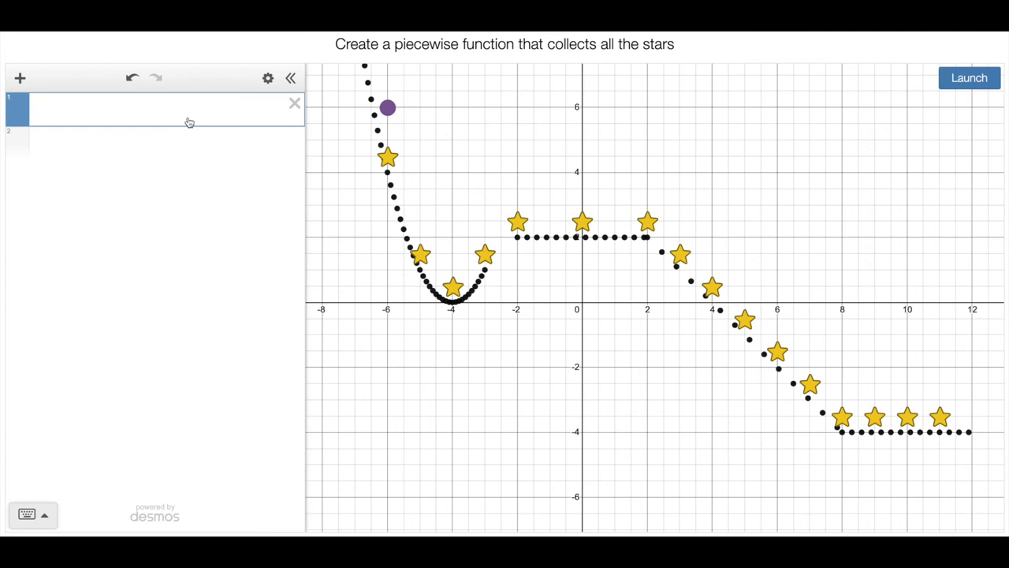
Enter y = 2 in expression 1 and launch the marbles to test it
text(y=)
click(96, 124)
text(2)
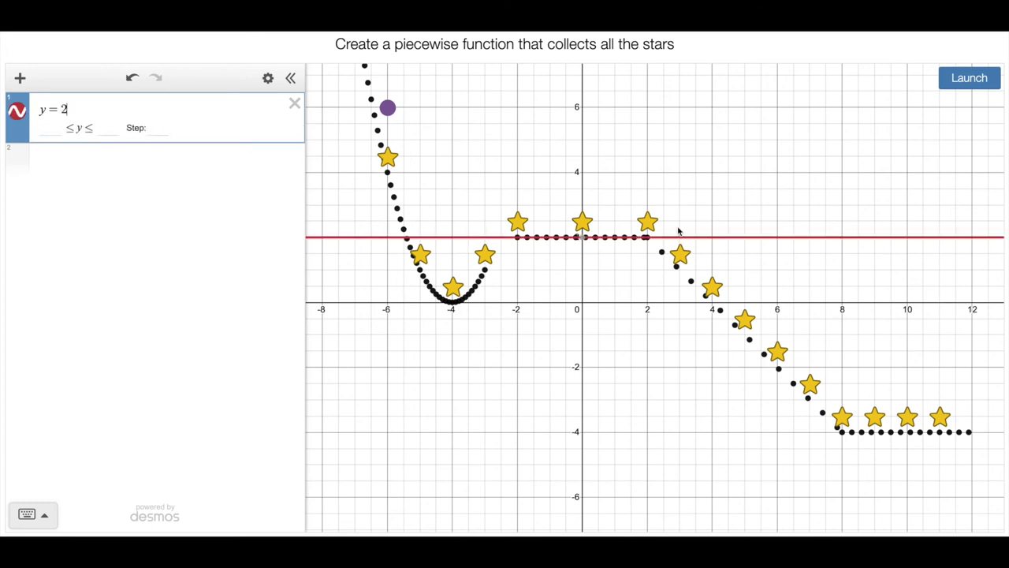
click(967, 84)
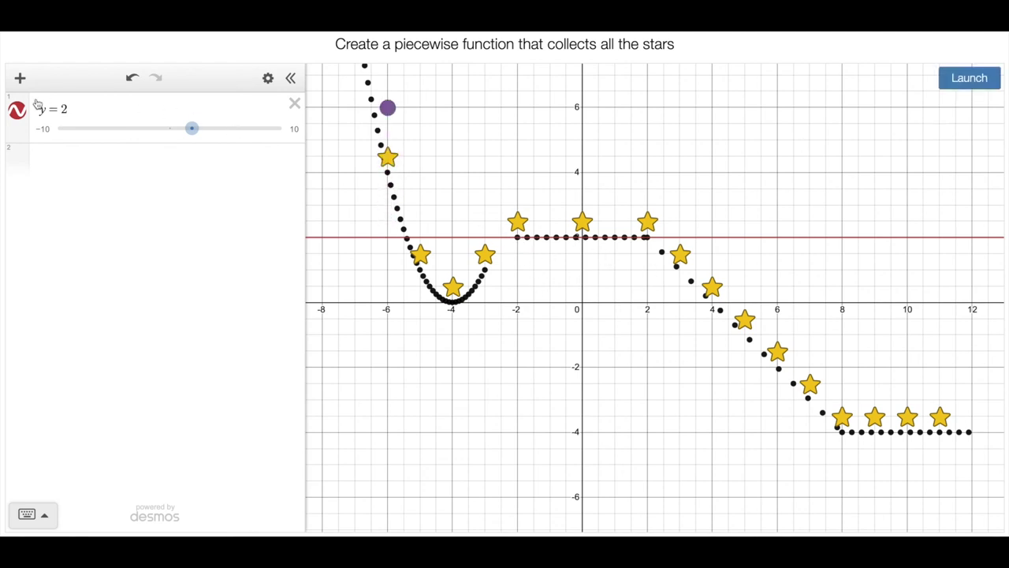
Restrict the y = 2 line to −2 < x < 2
click(75, 107)
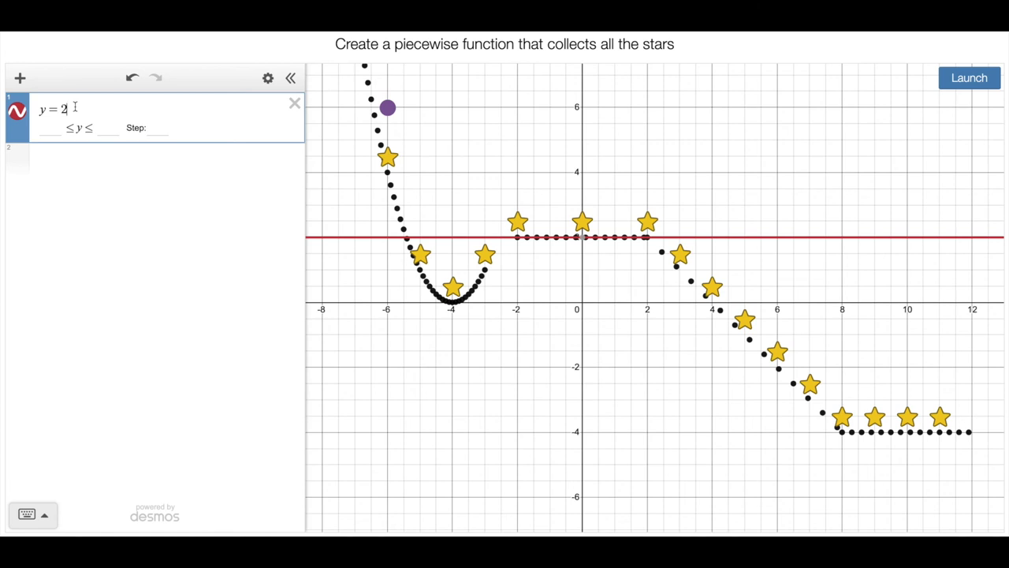
text({)
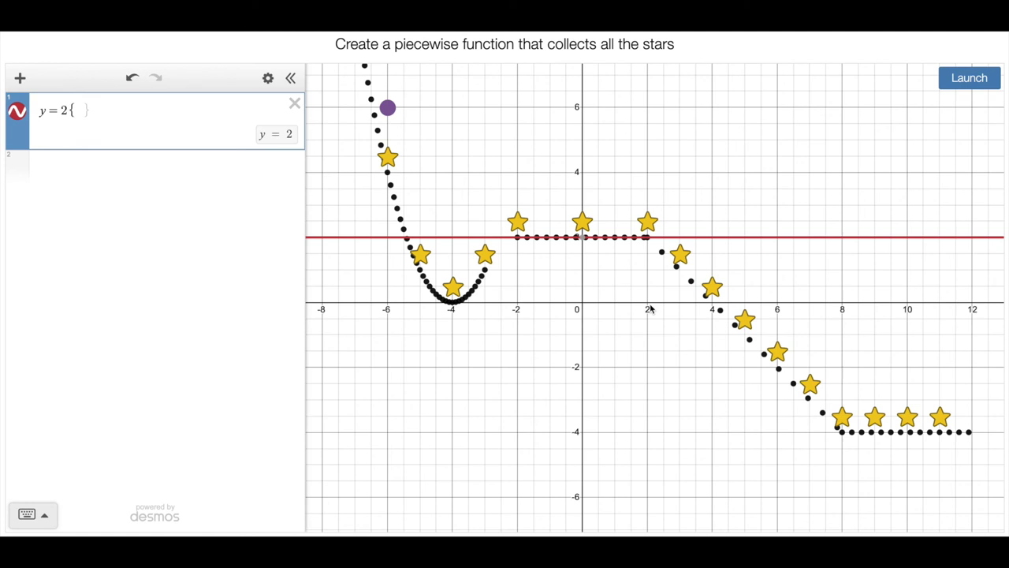
text(-2<x)
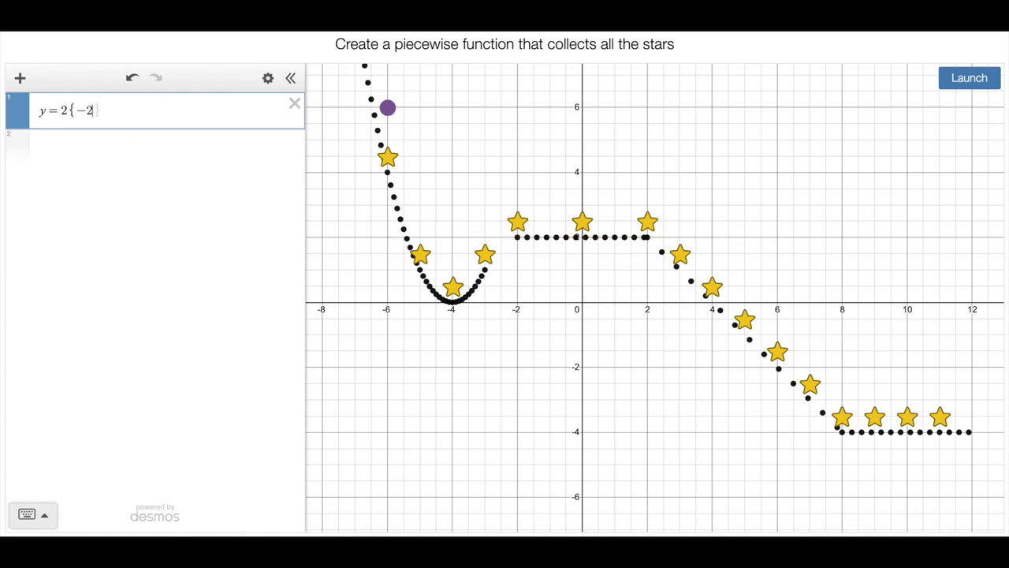
text(<2)
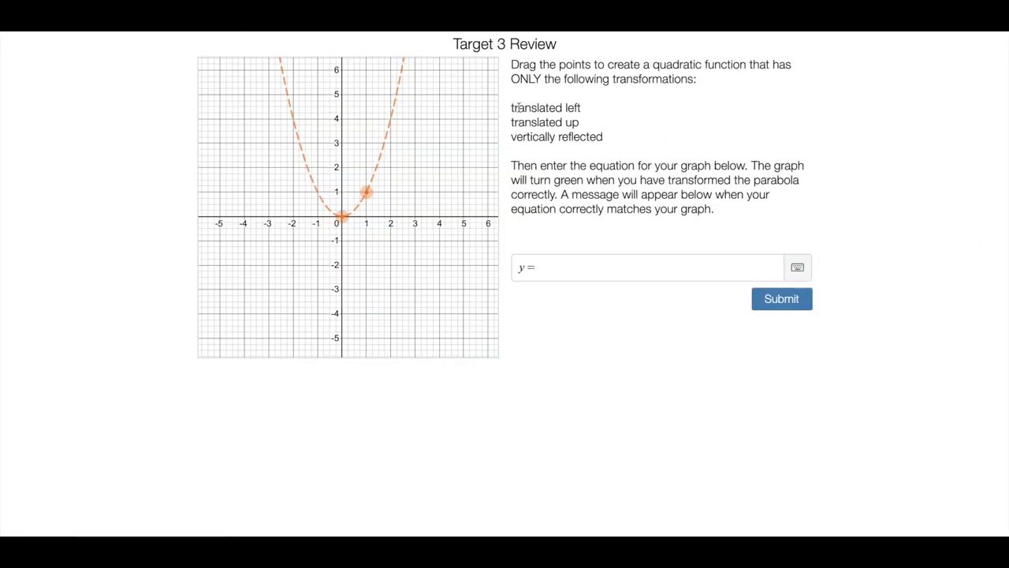
Highlight the three required transformations listed on the Target 3 Review screen
drag(511, 111, 608, 141)
click(608, 142)
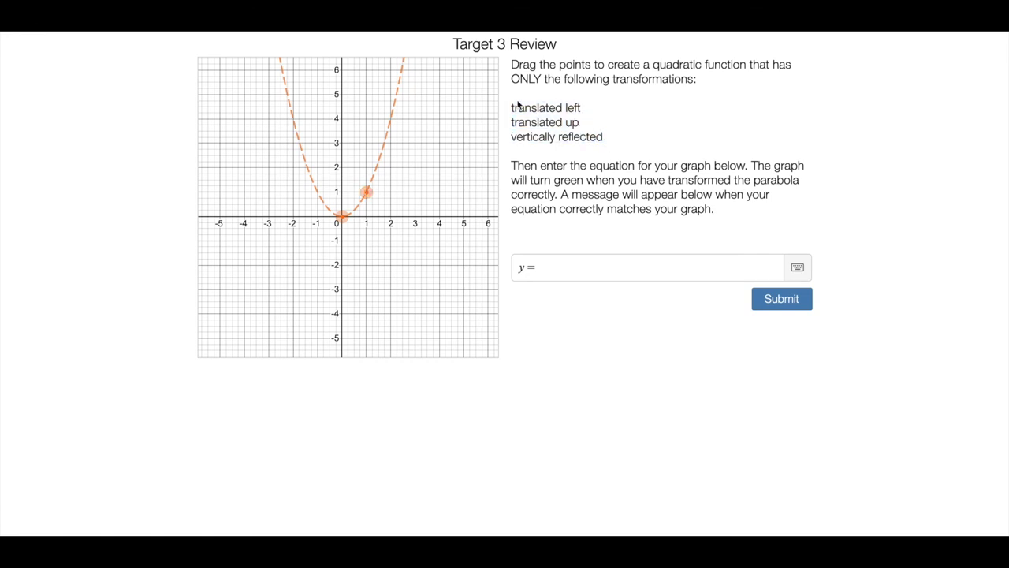